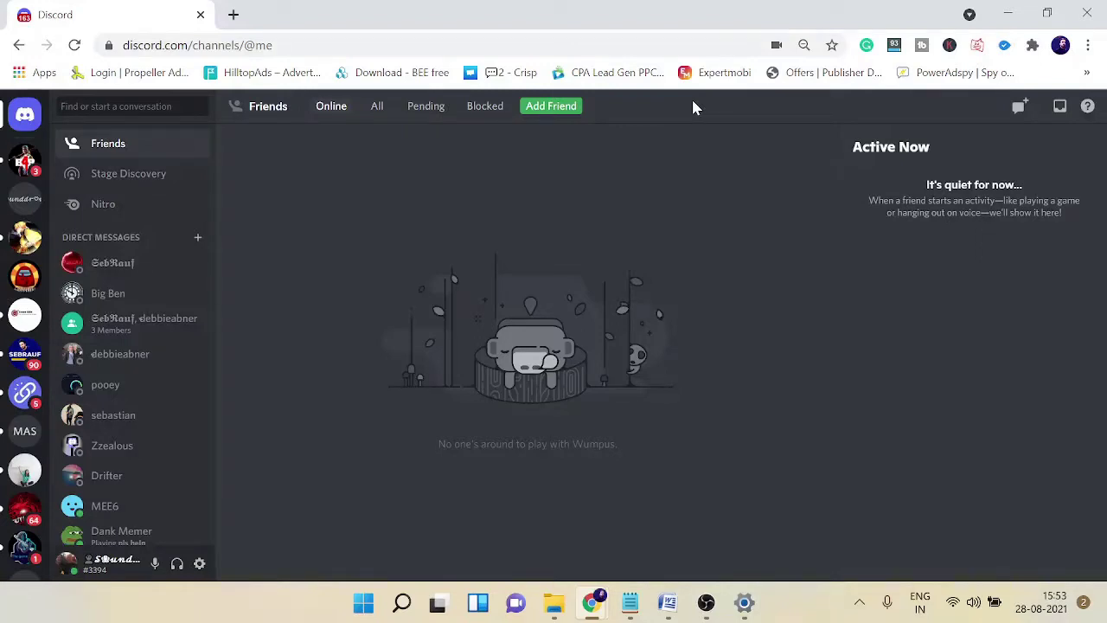
# Search Windows for the Settings app and open it
pyautogui.click(406, 608)
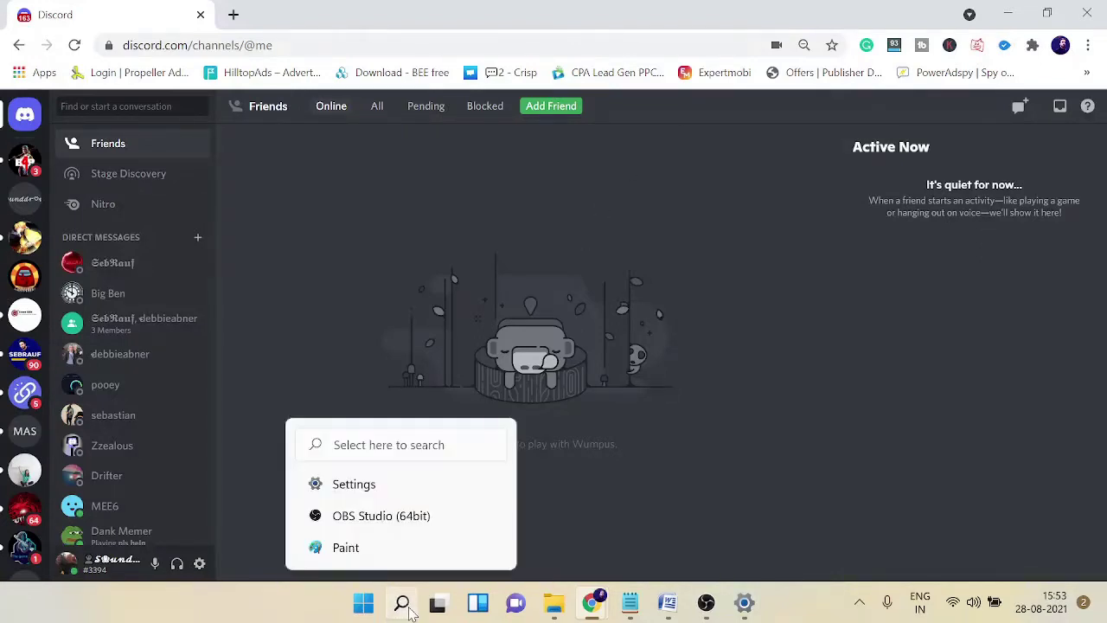
pyautogui.click(411, 609)
pyautogui.write('se')
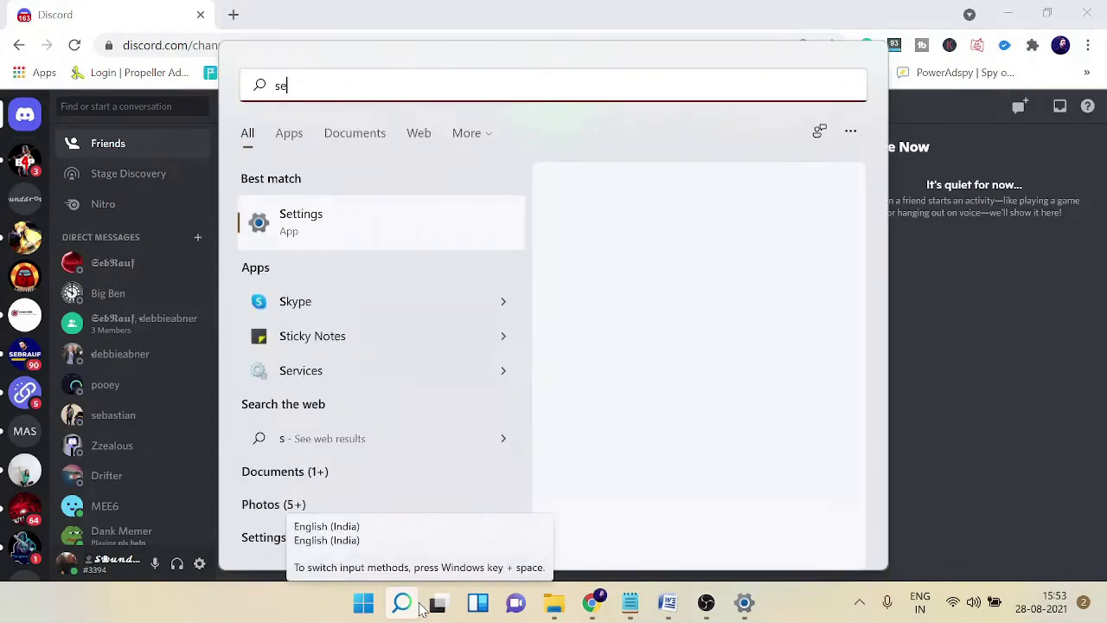
pyautogui.write('ttin')
pyautogui.press('Return')
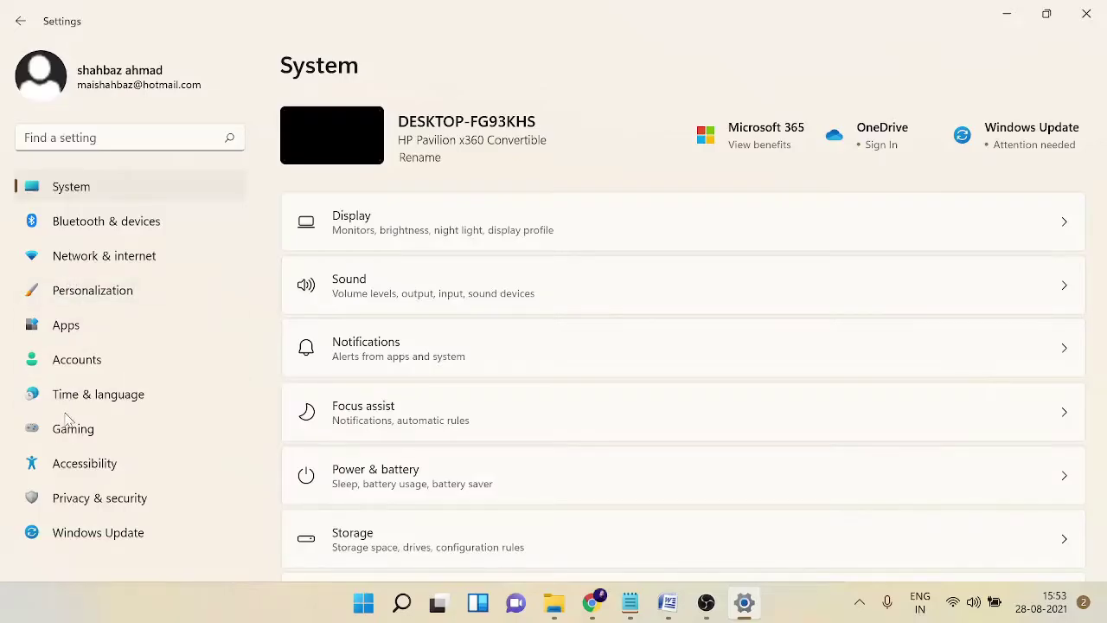
# Open the Windows microphone privacy settings and check whether desktop apps such as Discord and Google Chrome have microphone access
pyautogui.click(91, 508)
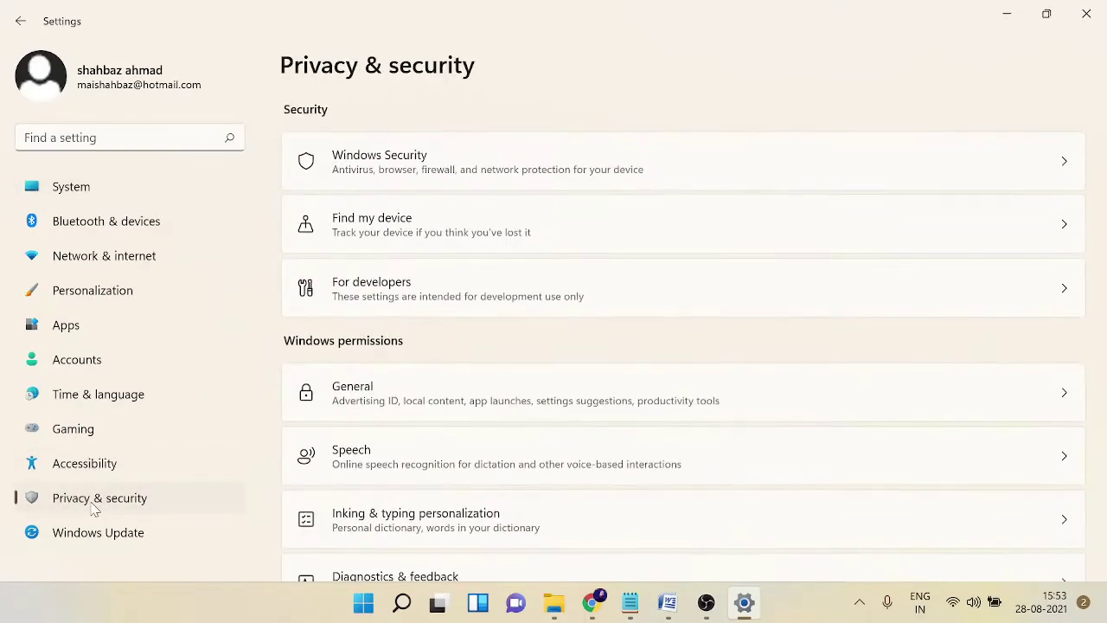
pyautogui.scroll(-5, 455, 365)
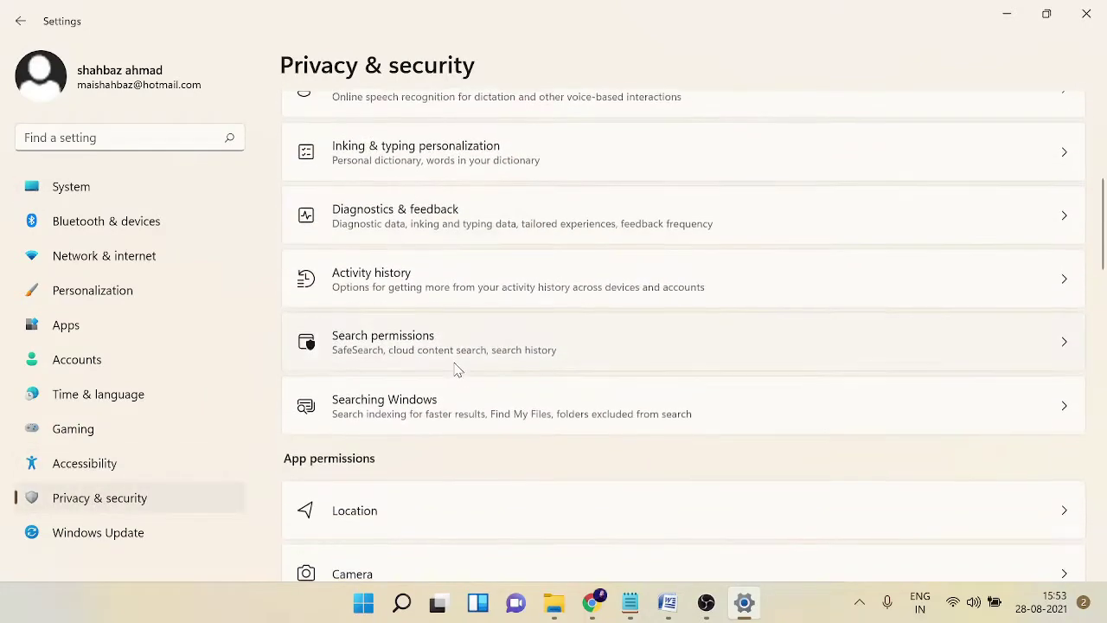
pyautogui.scroll(-2, 446, 367)
pyautogui.scroll(-2, 407, 363)
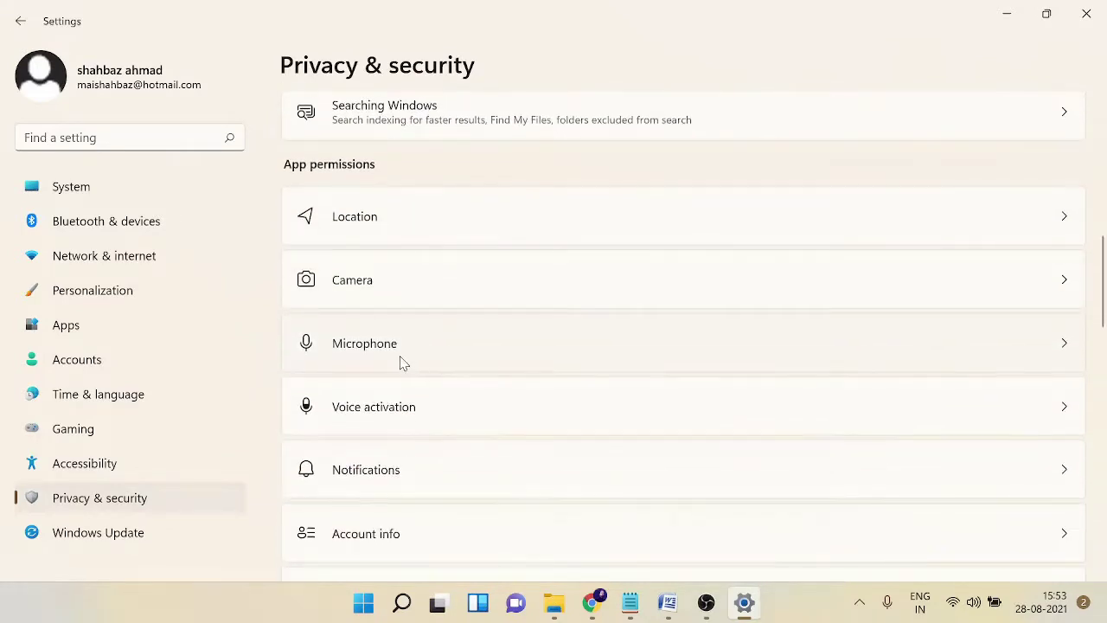
pyautogui.click(376, 346)
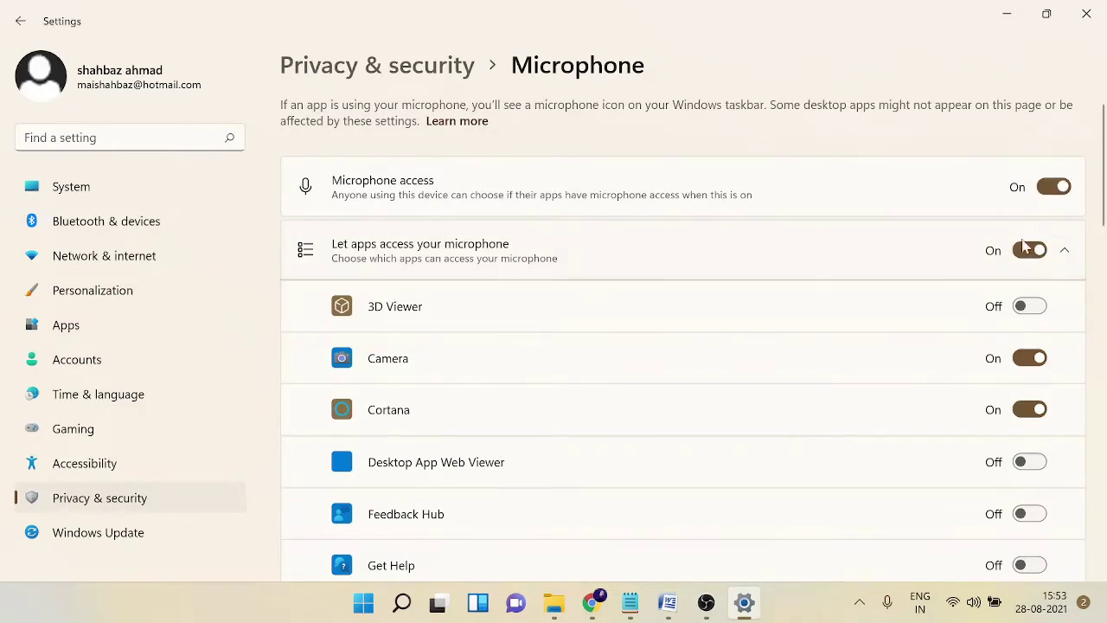
pyautogui.scroll(-10, 823, 275)
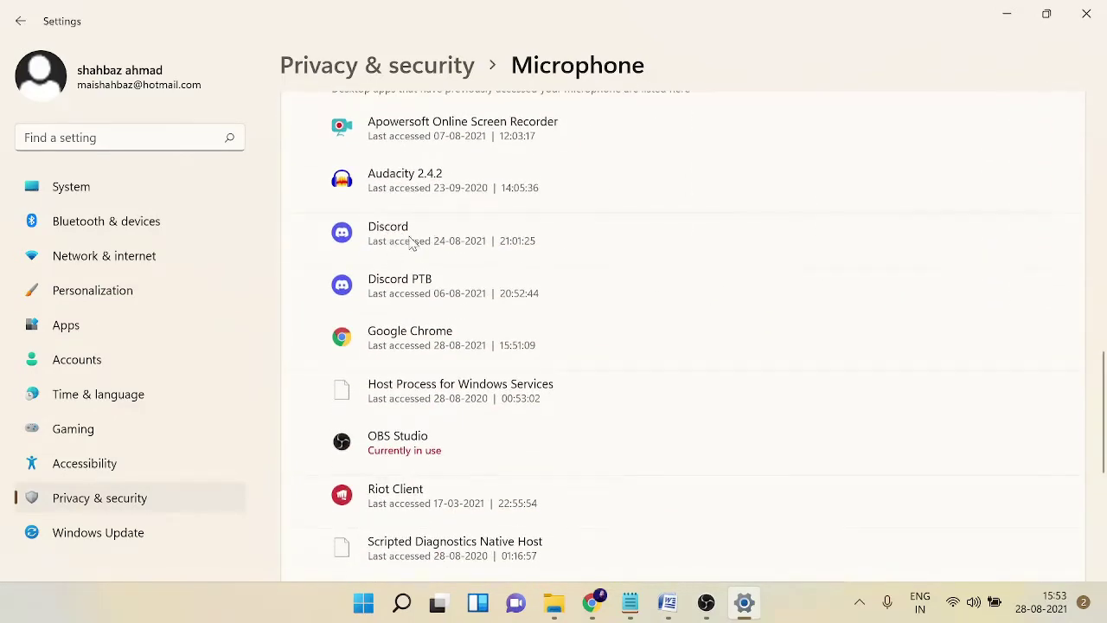
pyautogui.scroll(2, 396, 251)
pyautogui.scroll(1, 398, 251)
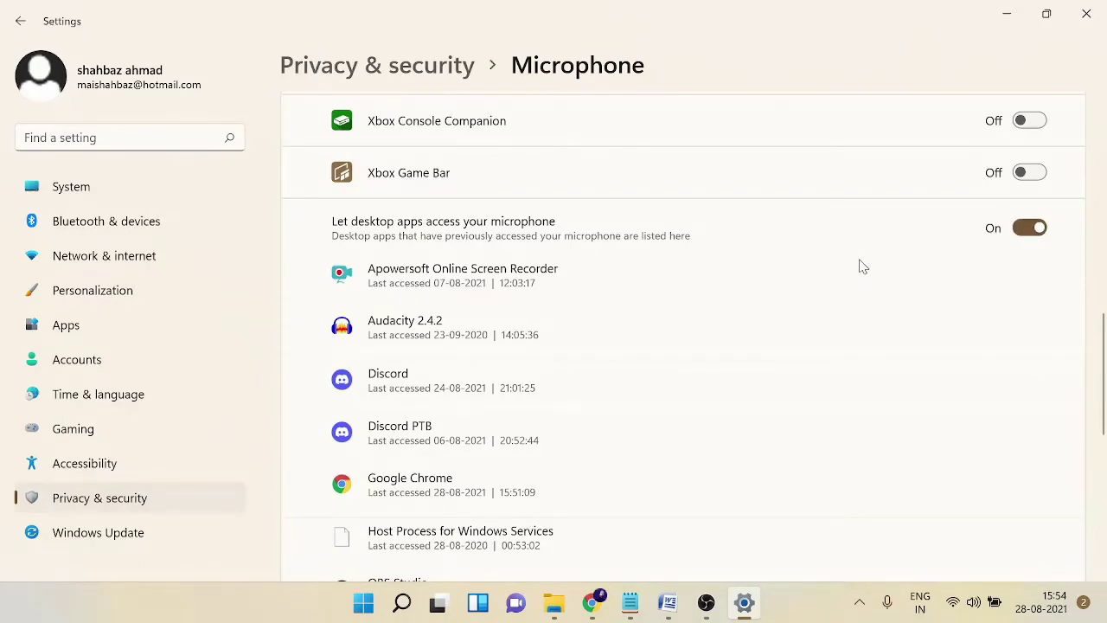
# Switch to Discord in Google Chrome and open its Voice & Video settings
pyautogui.moveTo(590, 612)
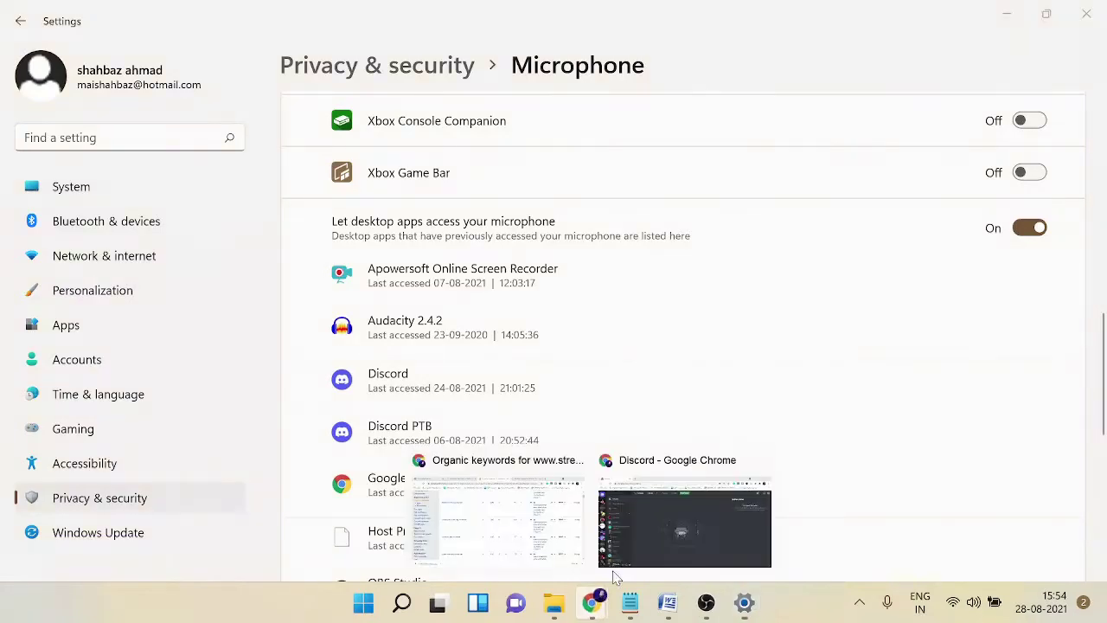
pyautogui.click(631, 548)
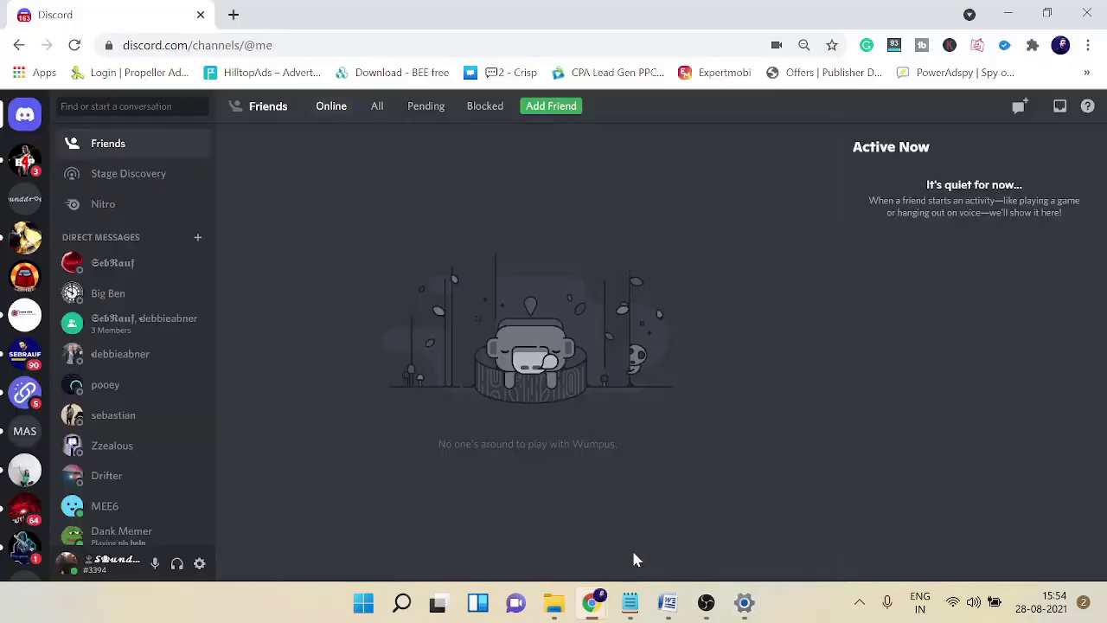
pyautogui.click(202, 567)
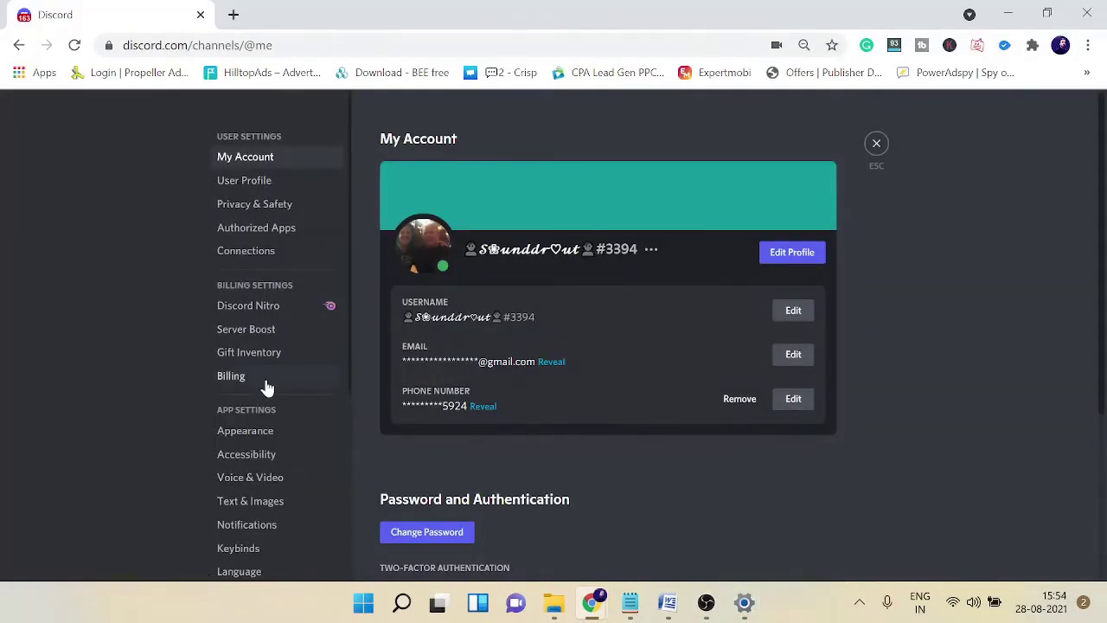
pyautogui.click(257, 483)
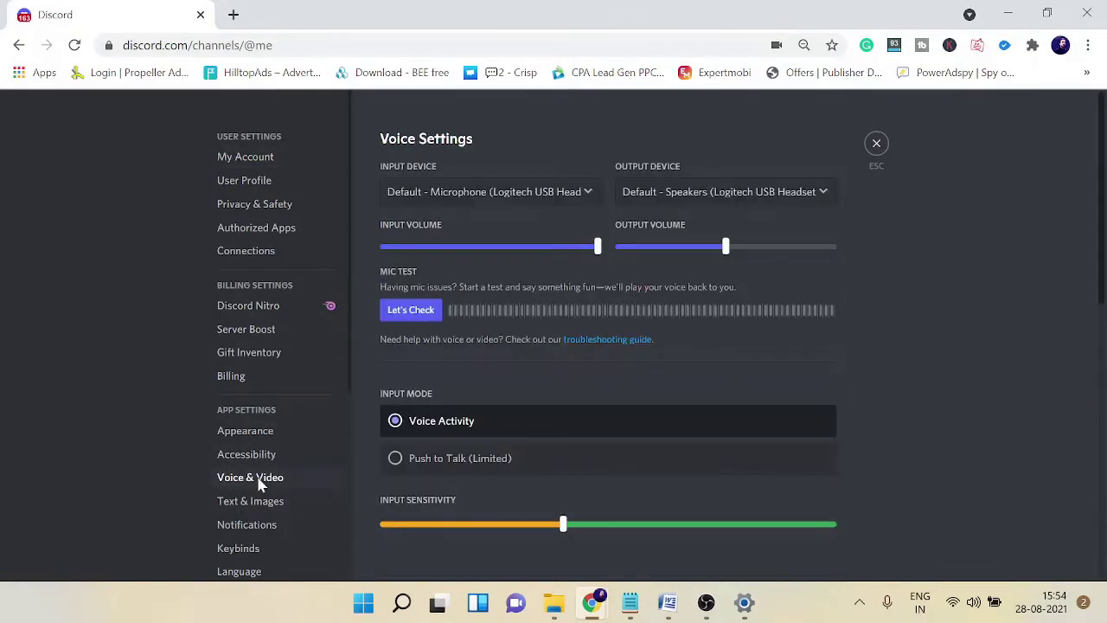
# Set Discord's voice input mode to Push to Talk (Limited), accept the browser notice and review the voice settings
pyautogui.scroll(-1, 415, 423)
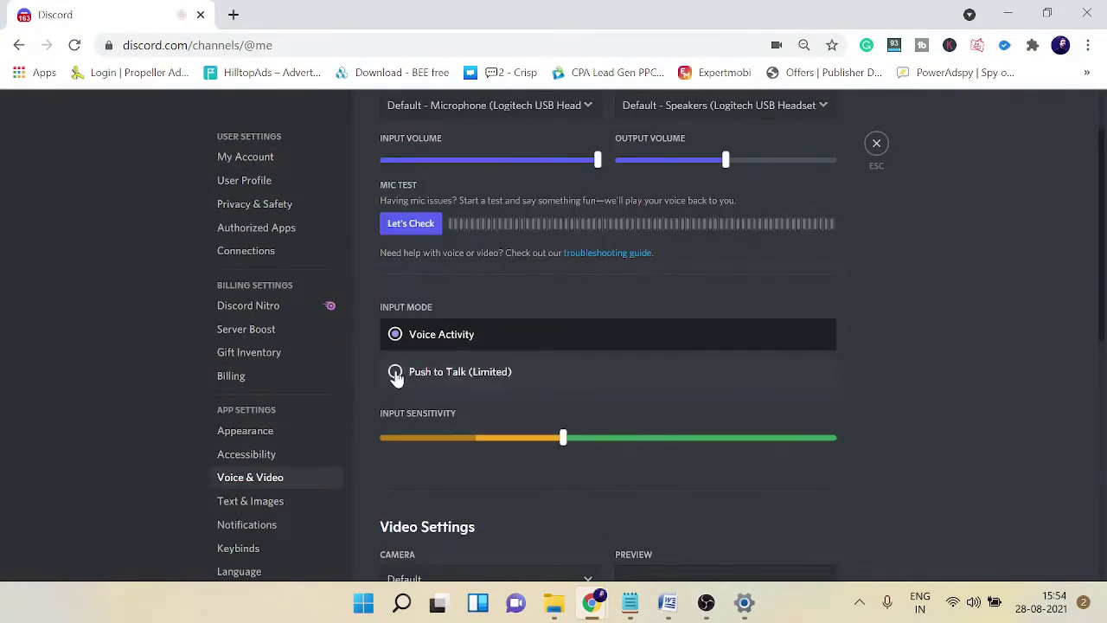
pyautogui.click(395, 372)
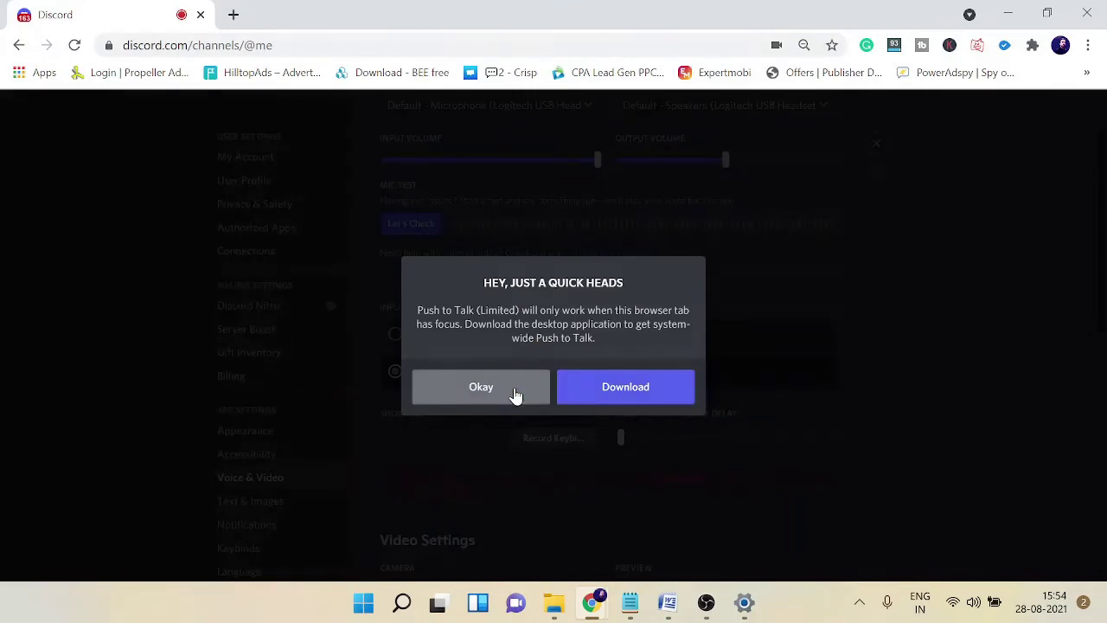
pyautogui.click(515, 394)
pyautogui.scroll(-1, 527, 420)
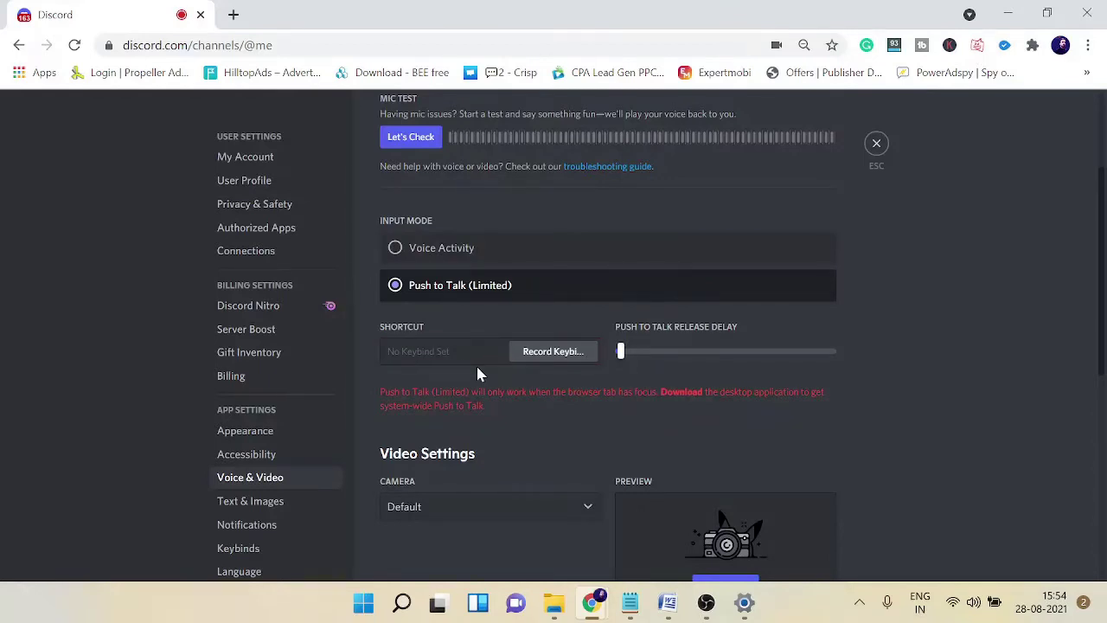
pyautogui.scroll(2, 475, 364)
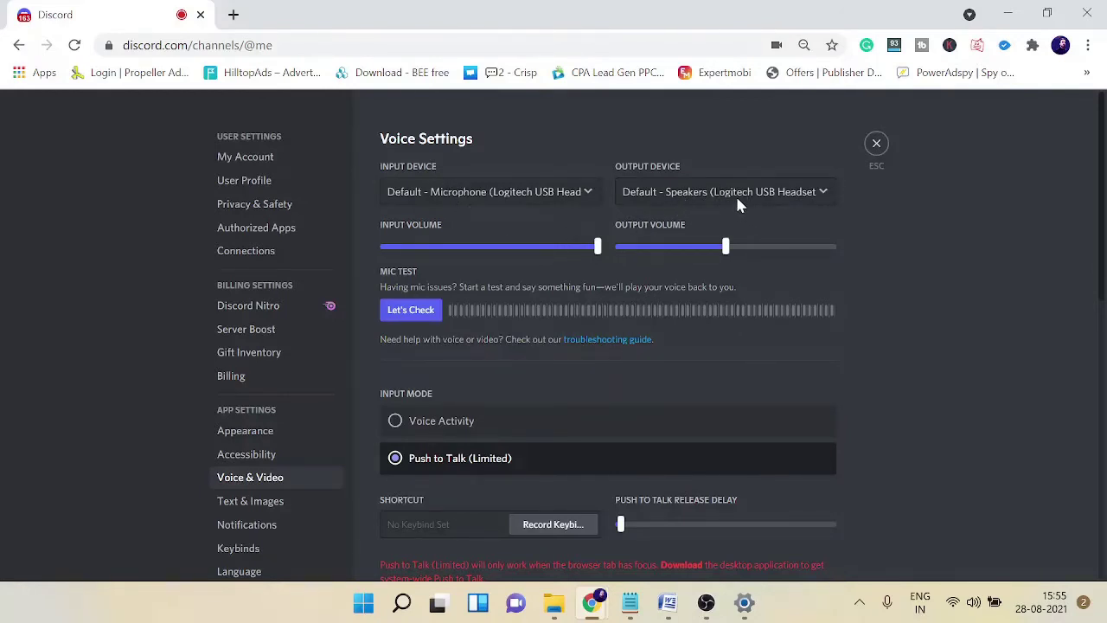
pyautogui.scroll(-1, 388, 306)
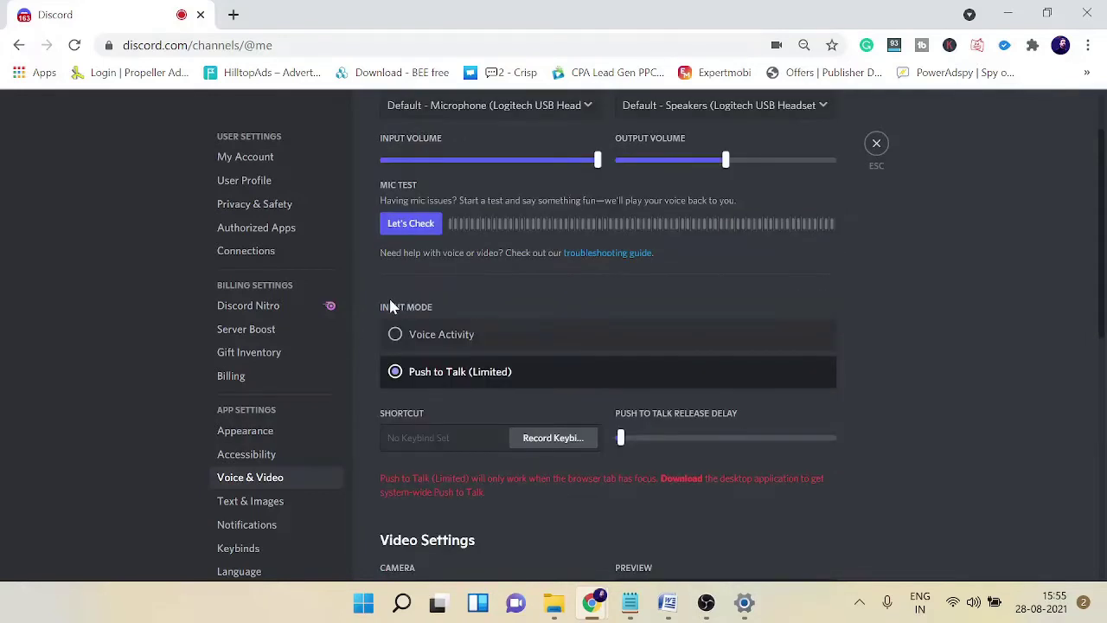
# Open the browser's Site Settings within its privacy and security settings
pyautogui.click(1088, 48)
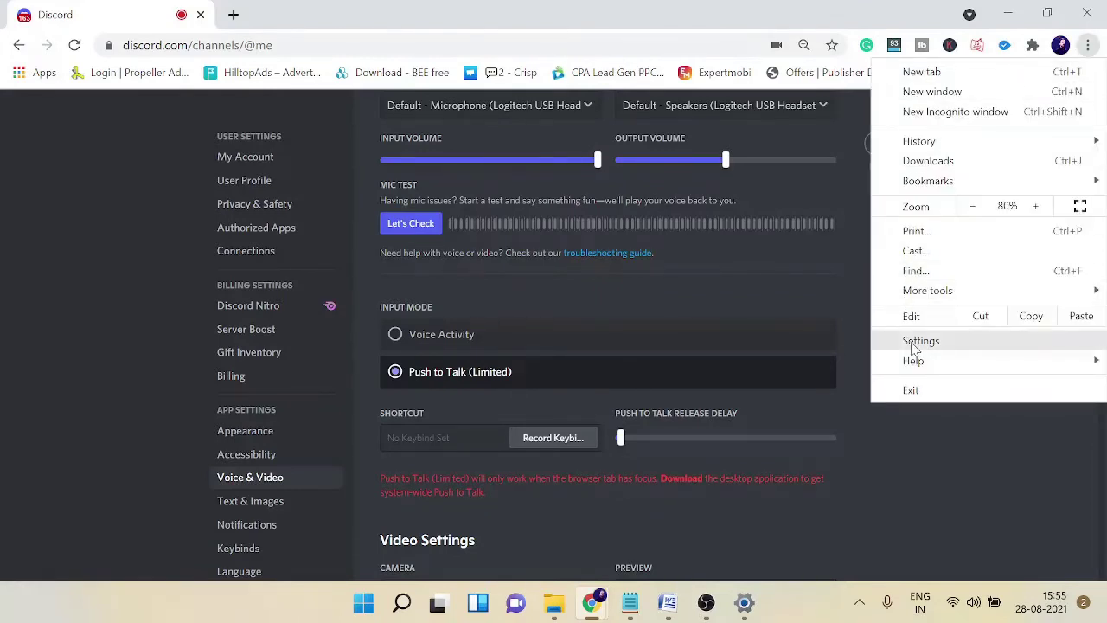
pyautogui.click(919, 340)
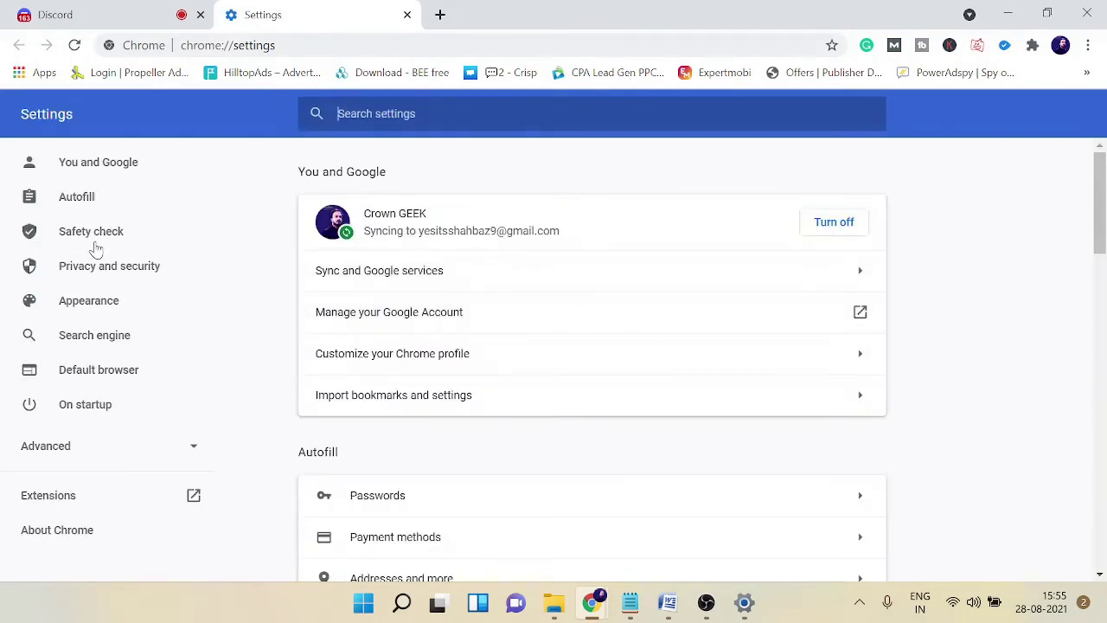
pyautogui.click(82, 273)
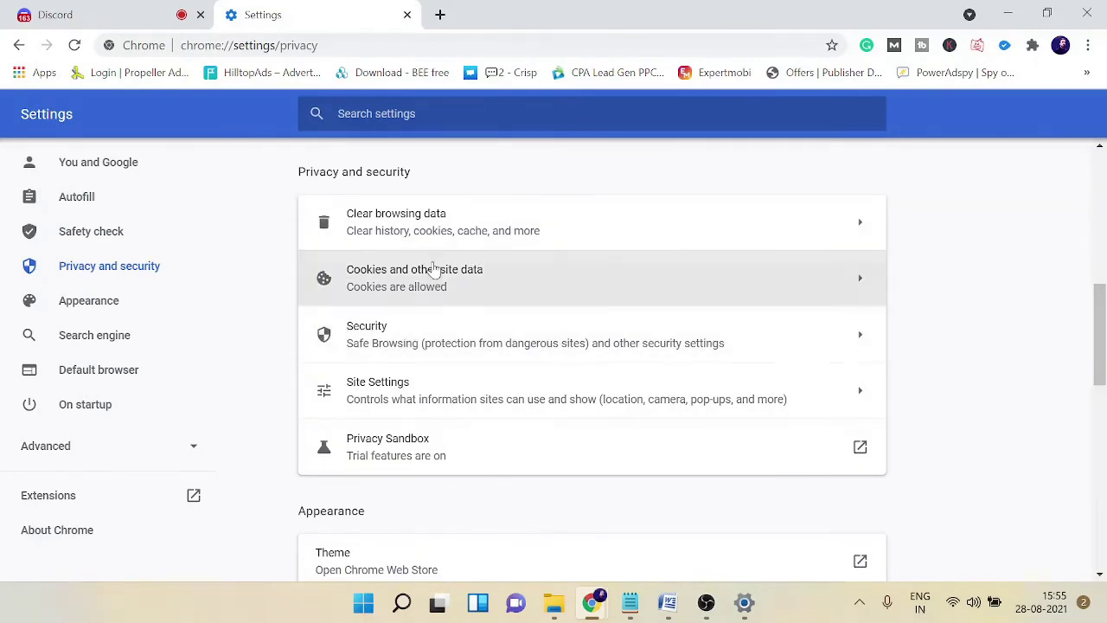
pyautogui.scroll(-4, 424, 304)
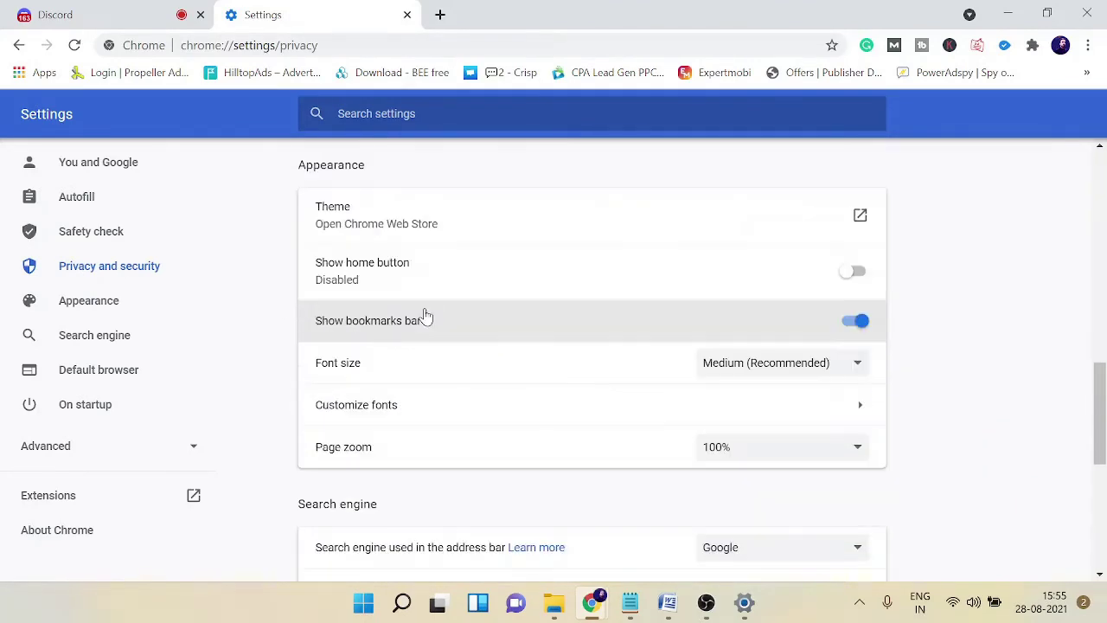
pyautogui.scroll(-4, 424, 316)
pyautogui.scroll(7, 423, 314)
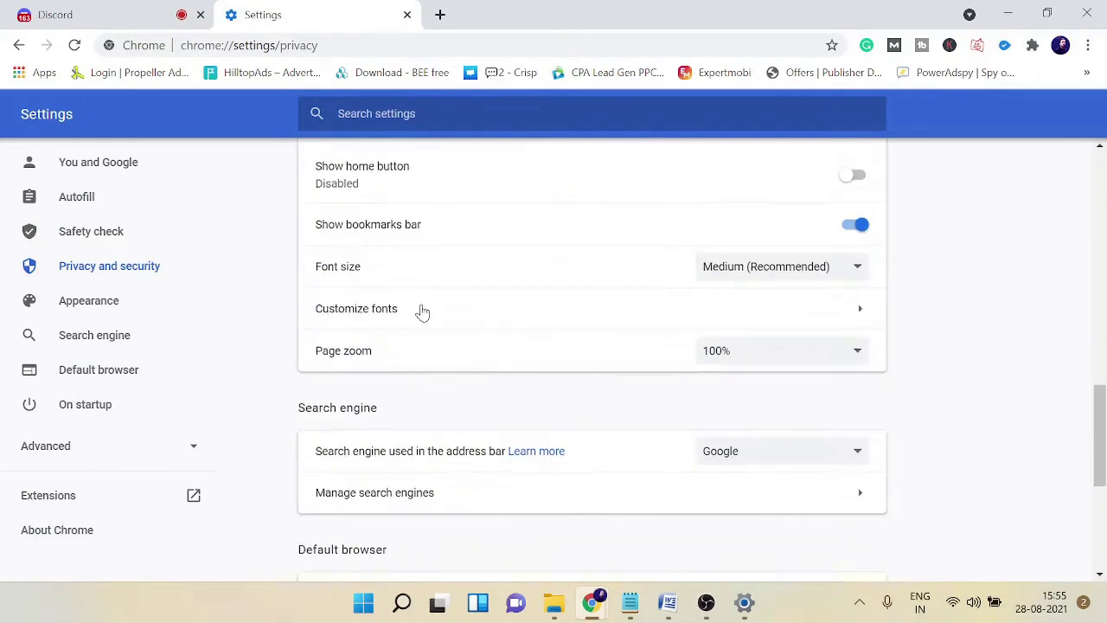
pyautogui.click(412, 300)
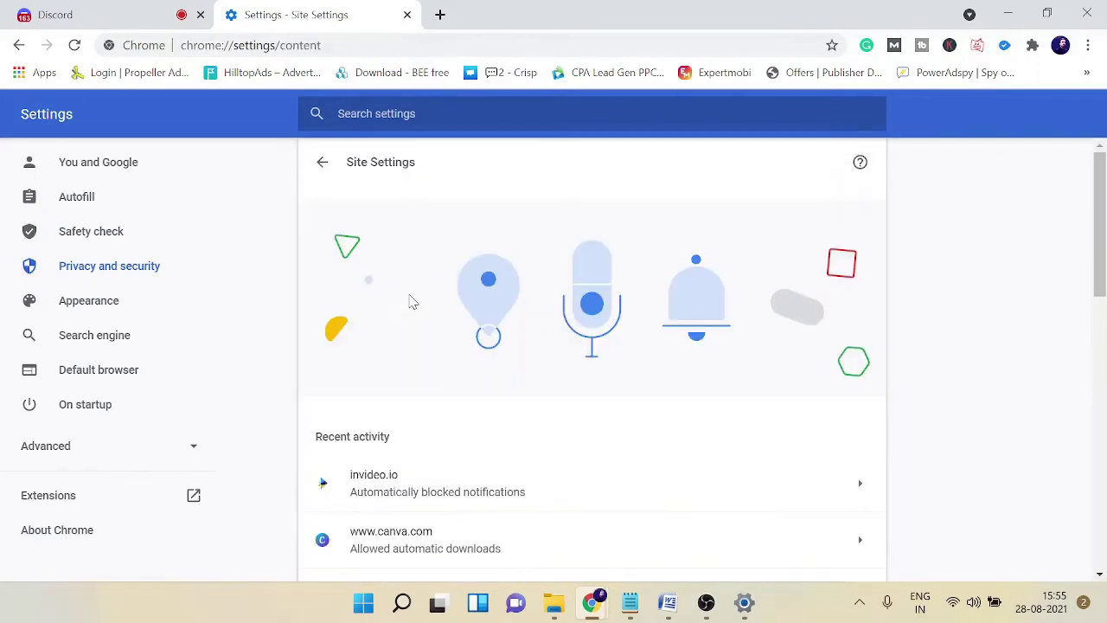
# Open the Microphone permission in the browser's Site Settings
pyautogui.scroll(-2, 413, 307)
pyautogui.scroll(-2, 420, 325)
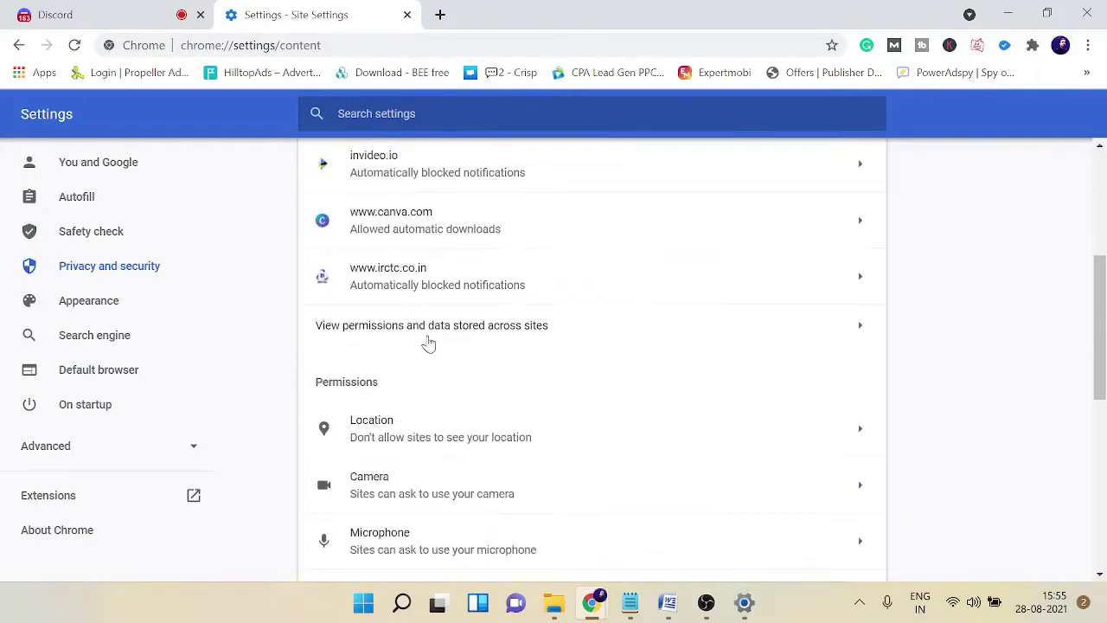
pyautogui.scroll(-2, 398, 458)
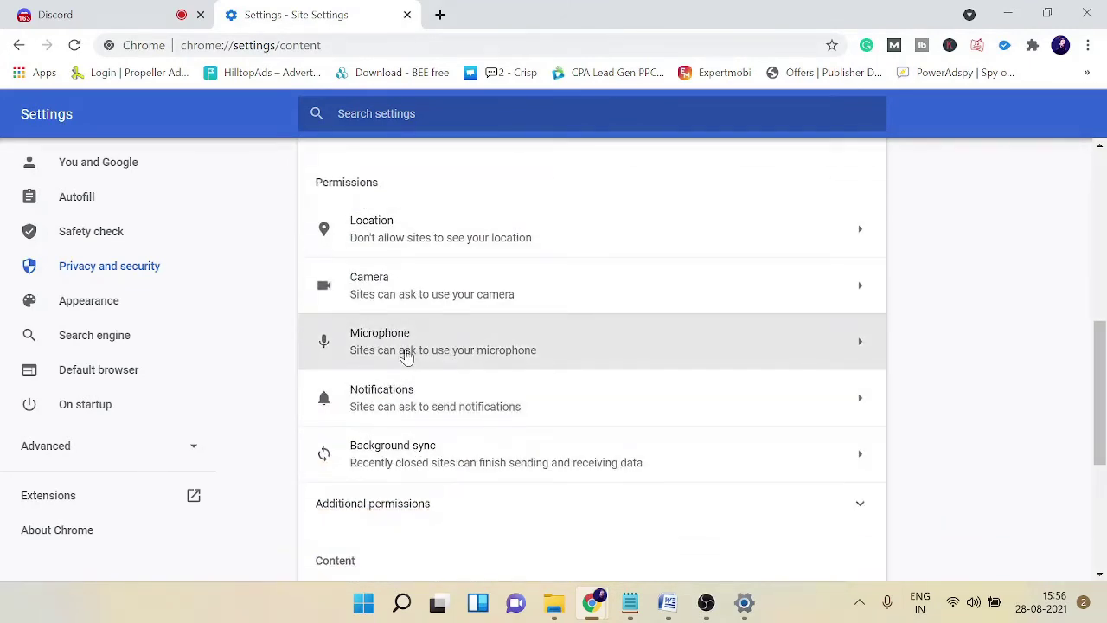
pyautogui.click(623, 337)
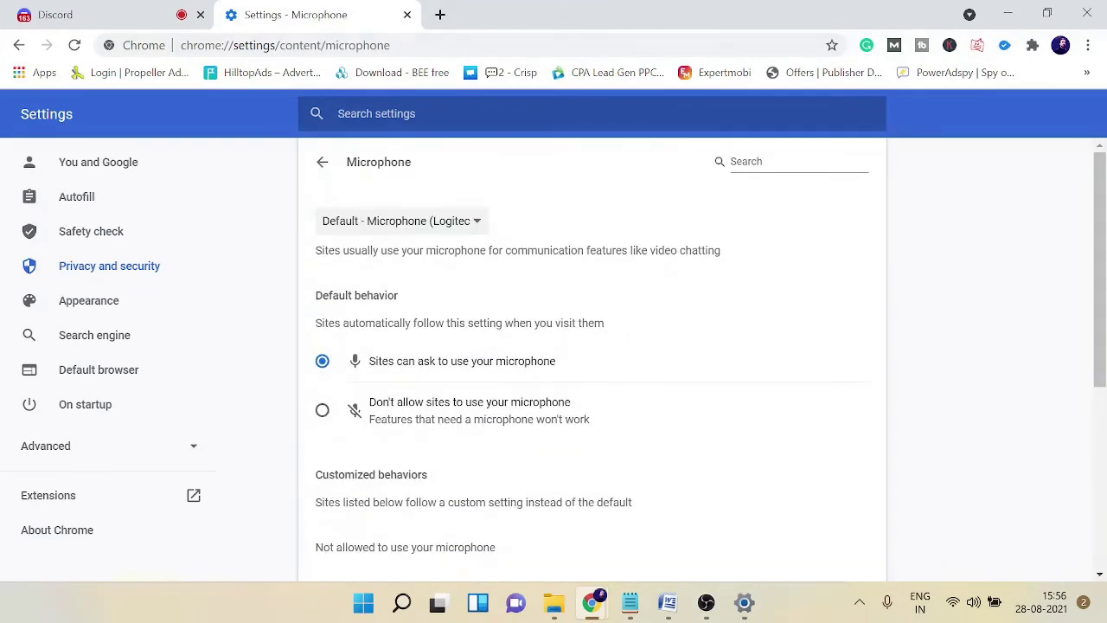
# Check the allowed and blocked microphone sites for discord.com, and choose Default - Microphone (Logitech USB Headset H340) as the browser's microphone
pyautogui.scroll(-4, 566, 317)
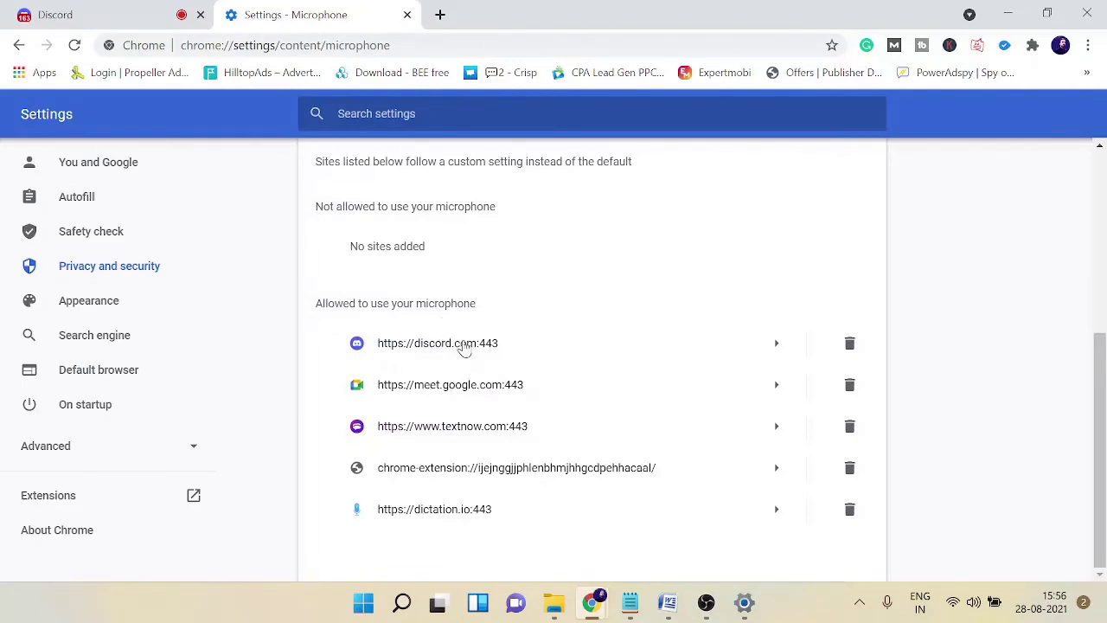
pyautogui.scroll(2, 464, 346)
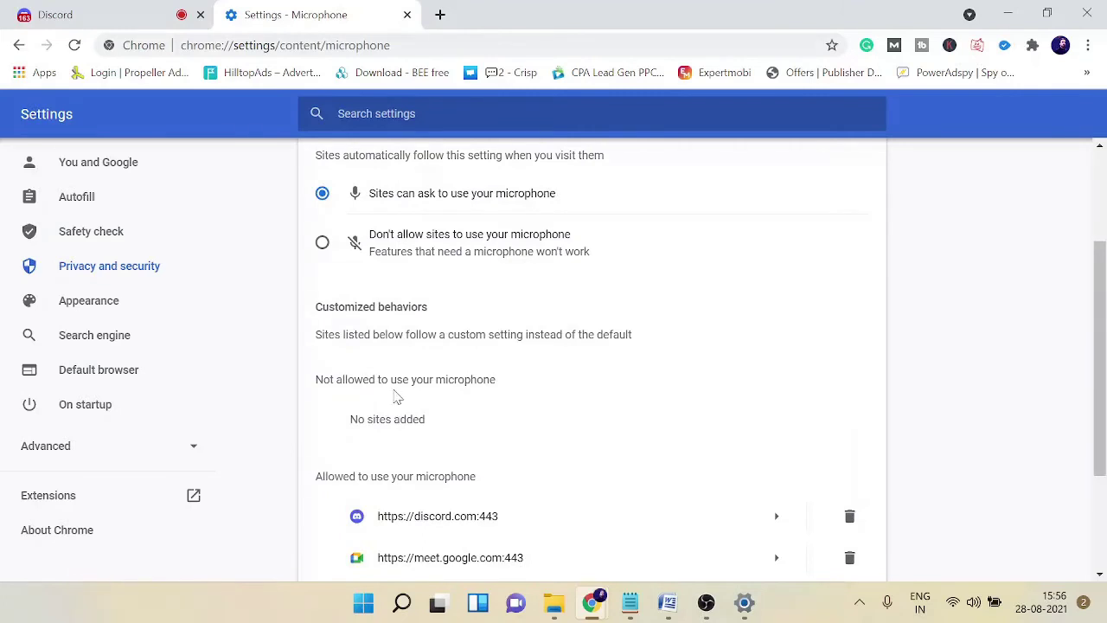
pyautogui.scroll(2, 396, 385)
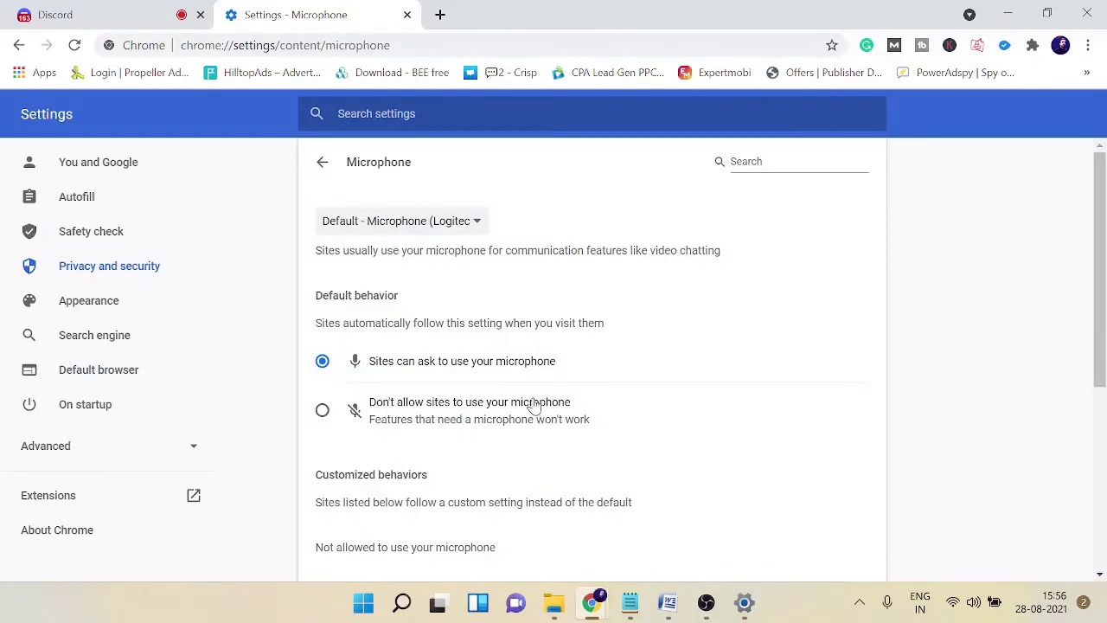
pyautogui.click(399, 223)
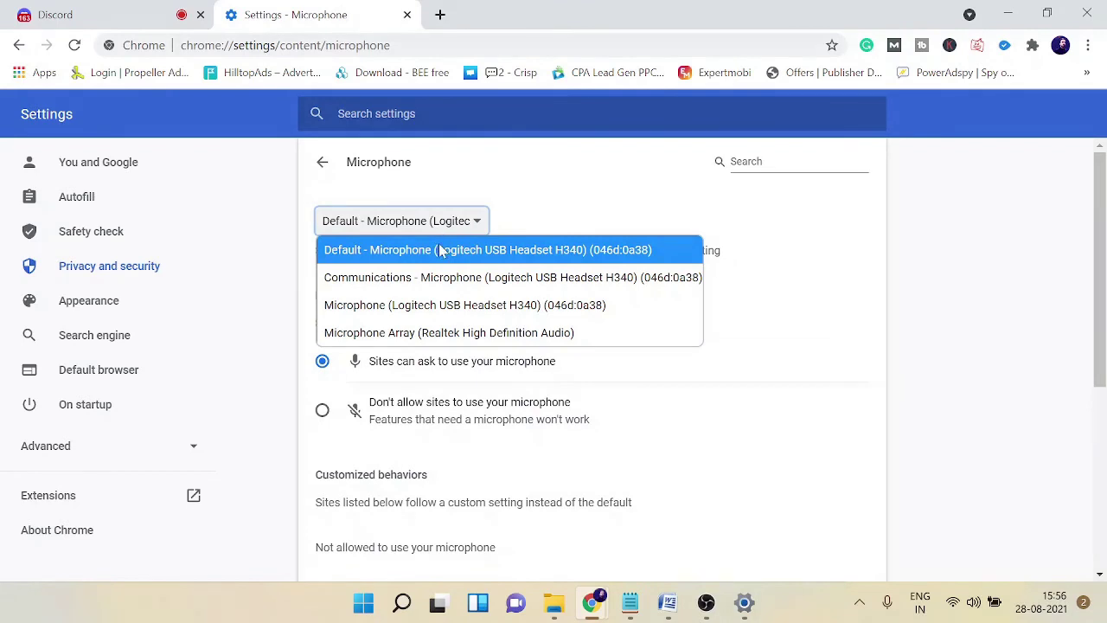
pyautogui.click(479, 252)
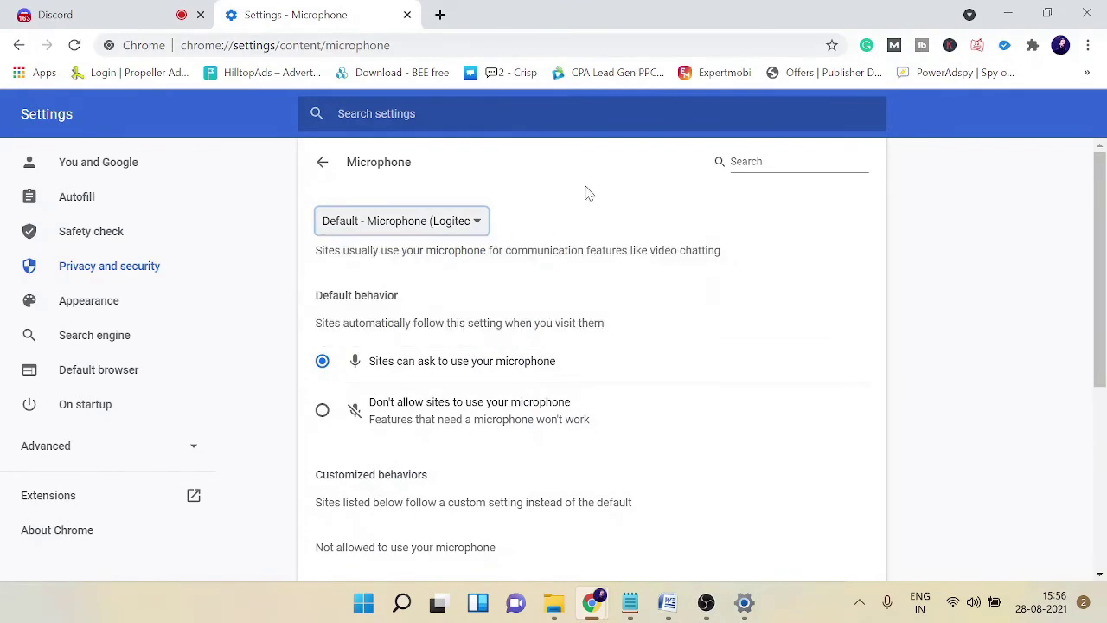